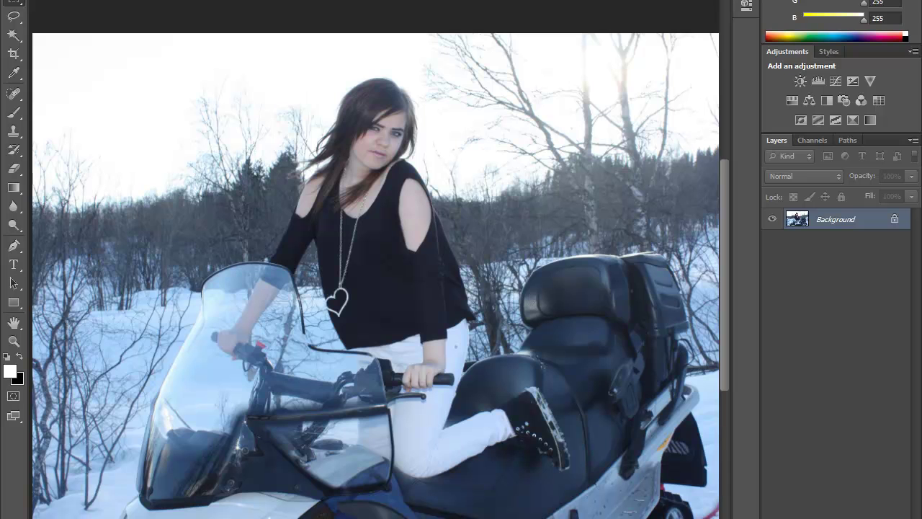
Step: Open the new fill/adjustment layer menu at the bottom of the Layers panel
{"action": "left_click", "coordinate": [844, 516]}
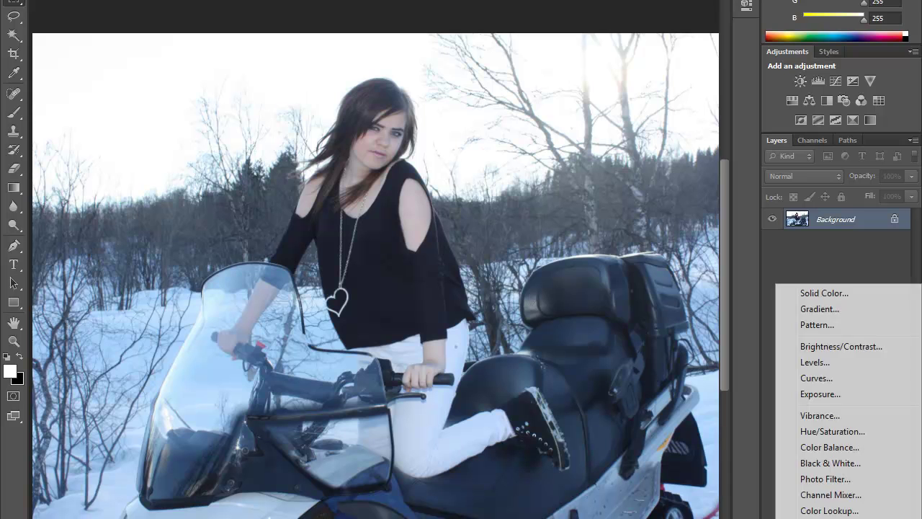
Step: Add a Hue/Saturation adjustment layer with Colorize turned on
{"action": "left_click", "coordinate": [872, 432]}
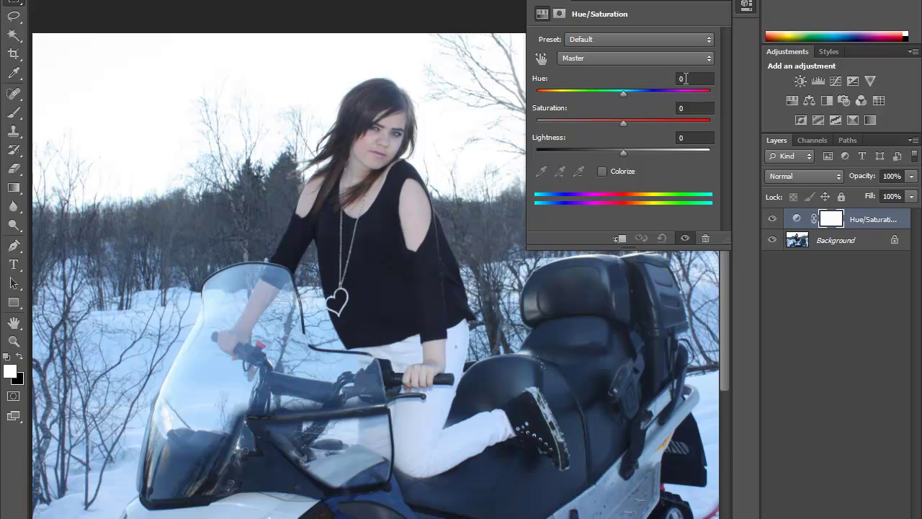
{"action": "left_click", "coordinate": [683, 79]}
{"action": "type", "text": "2"}
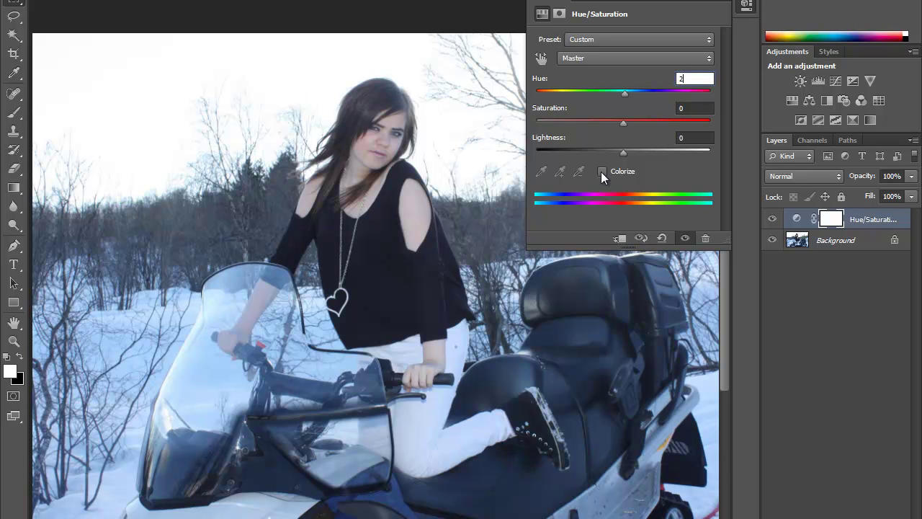
{"action": "left_click", "coordinate": [601, 172]}
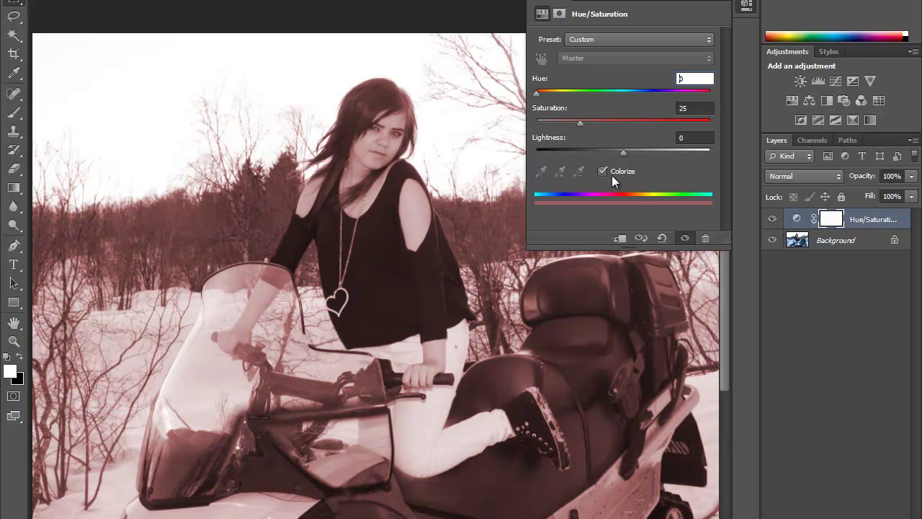
Step: Set the colorized hue to 215 and saturation to 15
{"action": "double_click", "coordinate": [689, 79]}
{"action": "type", "text": "215"}
{"action": "key", "text": "Return"}
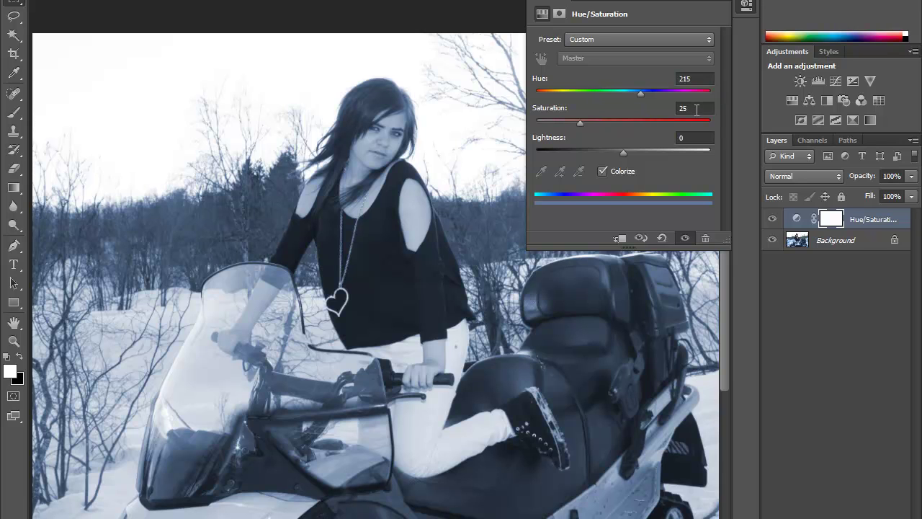
{"action": "double_click", "coordinate": [691, 110]}
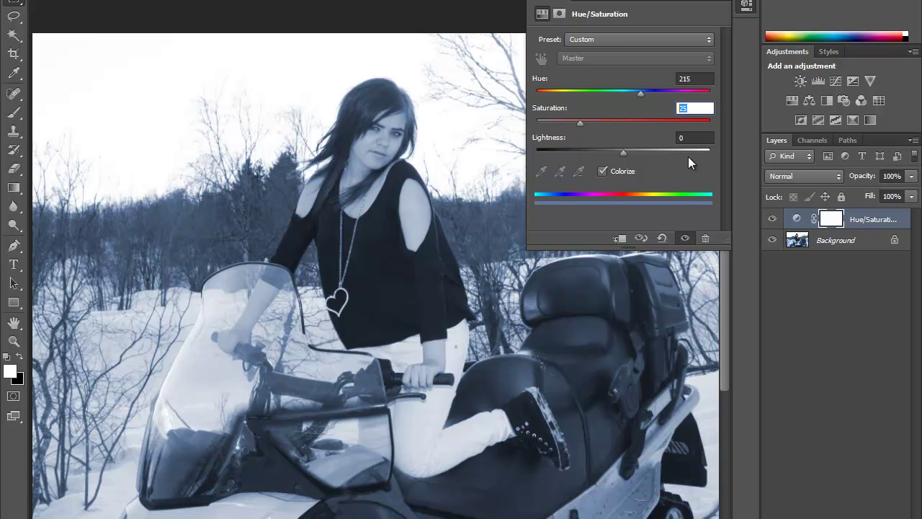
{"action": "type", "text": "15"}
{"action": "key", "text": "Return"}
Step: Close the Properties panel and set the adjustment layer's blend mode to Screen
{"action": "left_click", "coordinate": [709, 4]}
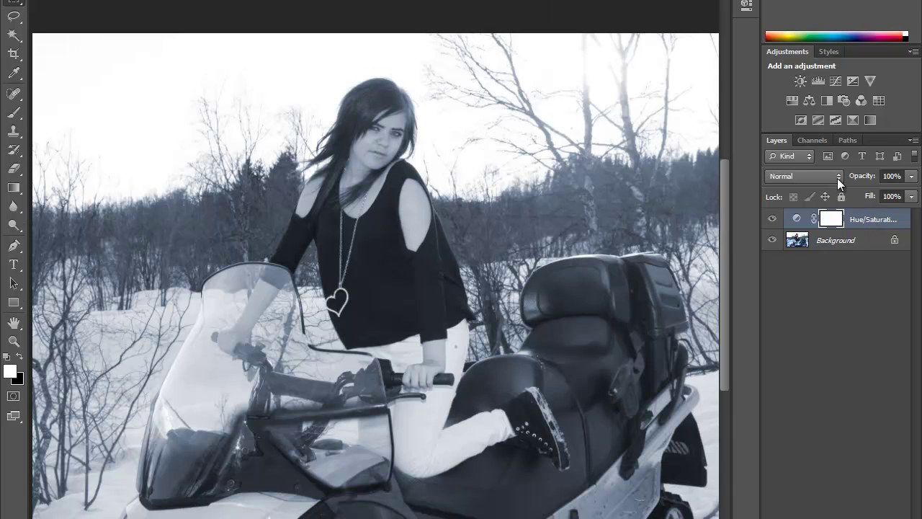
{"action": "left_click", "coordinate": [838, 178]}
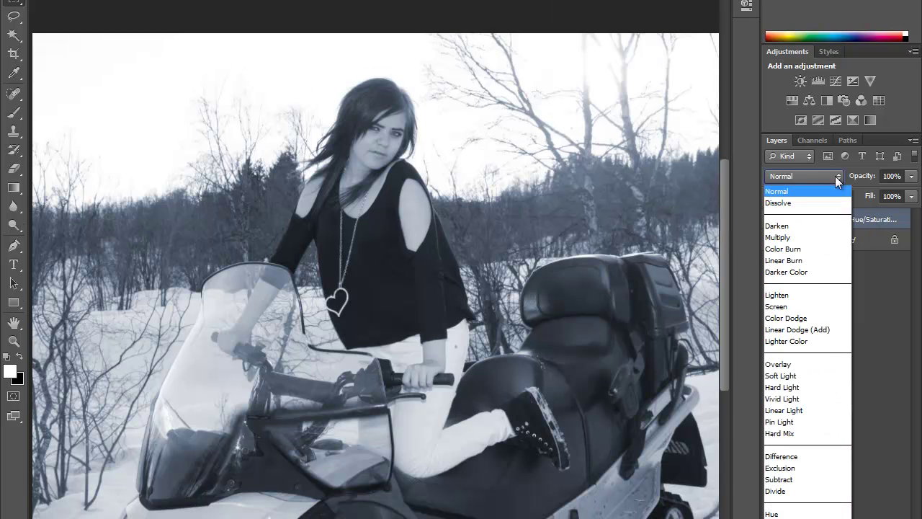
{"action": "left_click", "coordinate": [823, 306]}
{"action": "right_click", "coordinate": [824, 302]}
{"action": "left_click", "coordinate": [836, 285]}
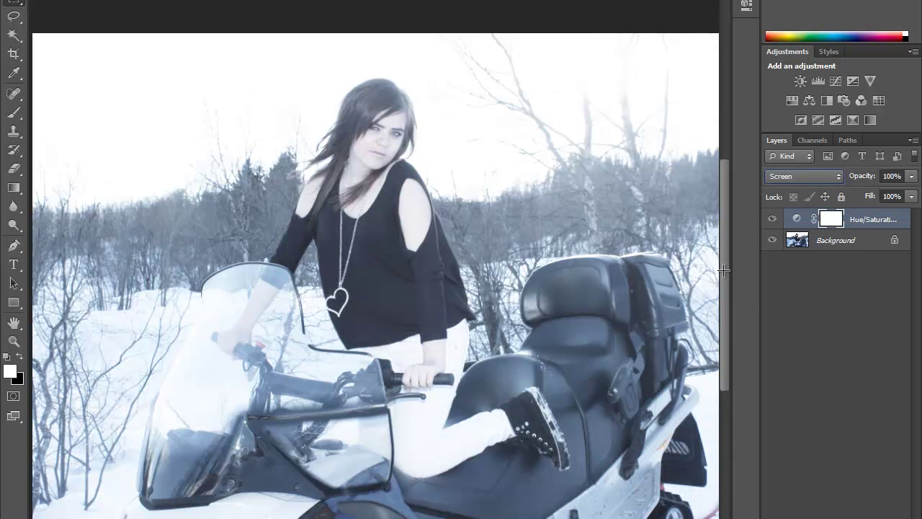
Step: Lower the adjustment layer's opacity to 62% and toggle its visibility to compare
{"action": "left_click", "coordinate": [912, 196]}
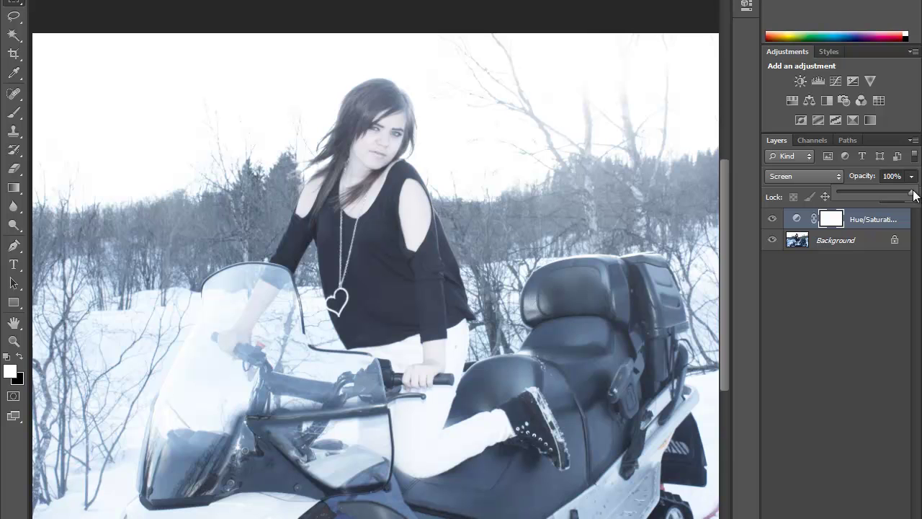
{"action": "mouse_move", "coordinate": [914, 196]}
{"action": "left_mouse_down"}
{"action": "mouse_move", "coordinate": [798, 190]}
{"action": "mouse_move", "coordinate": [915, 200]}
{"action": "left_mouse_up"}
{"action": "left_click", "coordinate": [869, 273]}
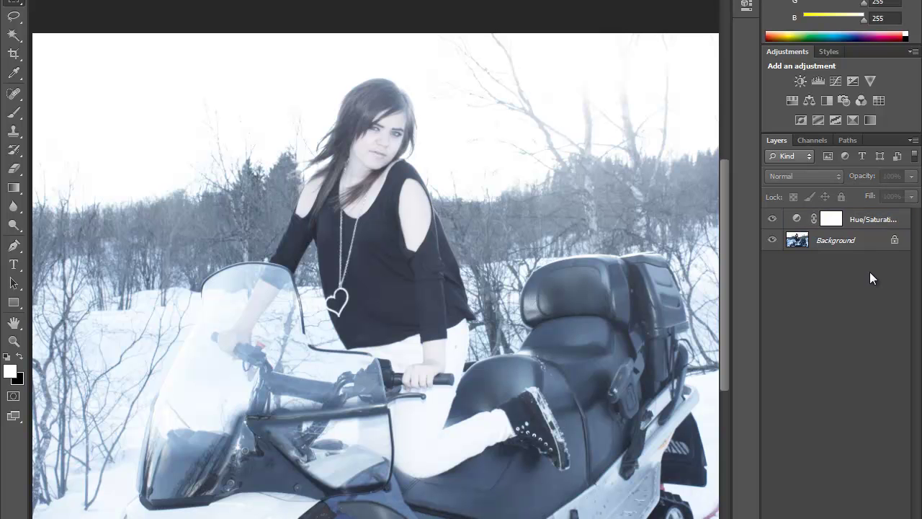
{"action": "left_click", "coordinate": [772, 219]}
{"action": "left_click", "coordinate": [773, 219]}
{"action": "left_click", "coordinate": [773, 220]}
Step: Fit the photo in view, add a new layer, and draw a white rectangle over the whole canvas
{"action": "key", "text": "ctrl+0"}
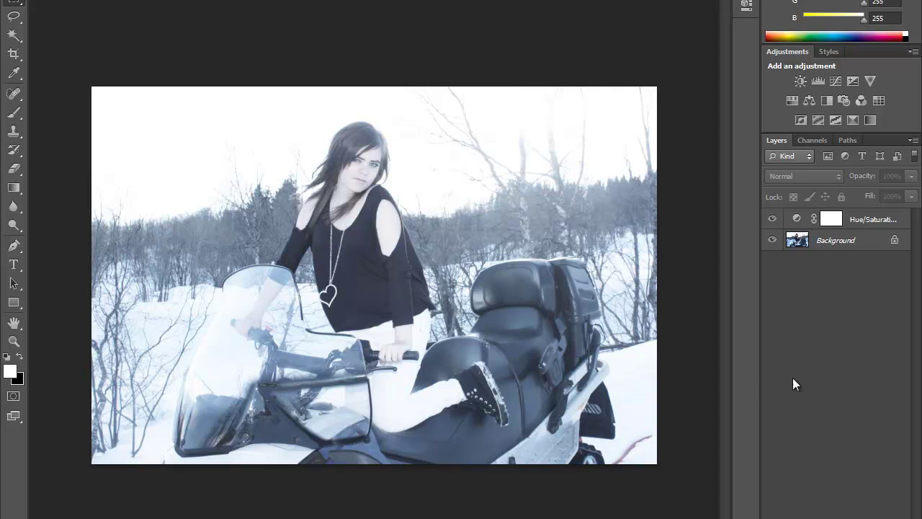
{"action": "key", "text": "ctrl+shift+alt+n"}
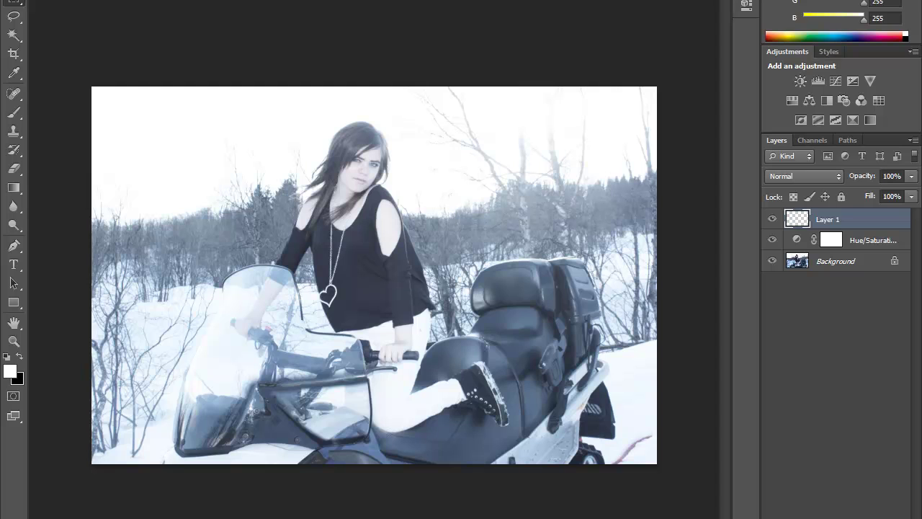
{"action": "left_click", "coordinate": [14, 302]}
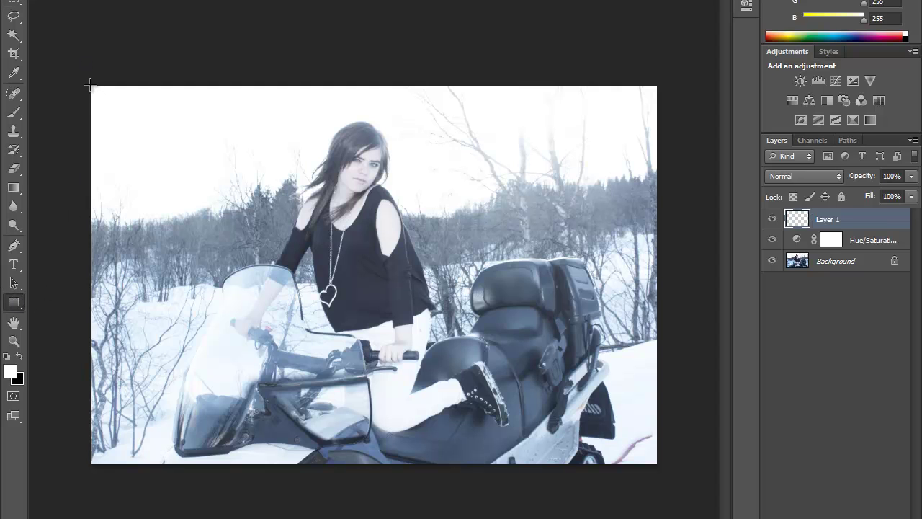
{"action": "mouse_move", "coordinate": [89, 85]}
{"action": "left_mouse_down"}
{"action": "mouse_move", "coordinate": [298, 248]}
{"action": "mouse_move", "coordinate": [659, 467]}
{"action": "left_mouse_up"}
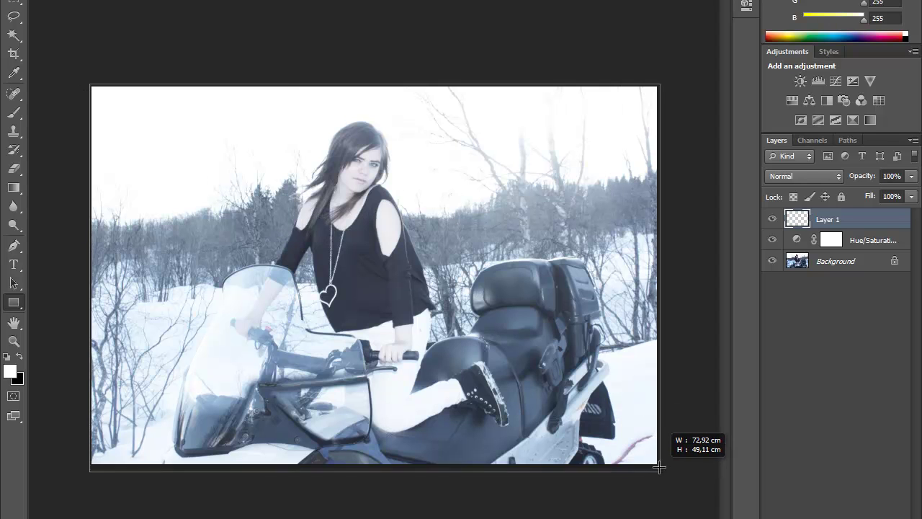
{"action": "left_click_drag", "start_coordinate": [658, 467], "coordinate": [659, 466]}
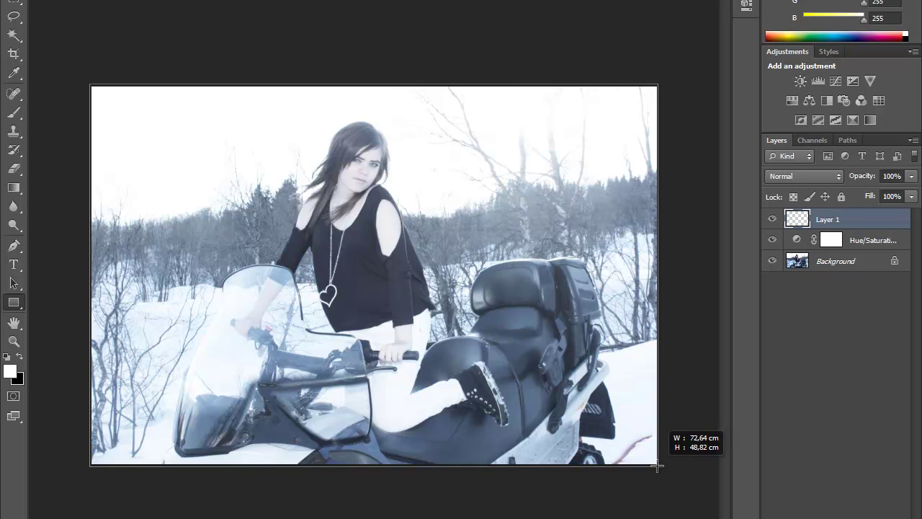
{"action": "left_click_drag", "start_coordinate": [659, 466], "coordinate": [660, 469]}
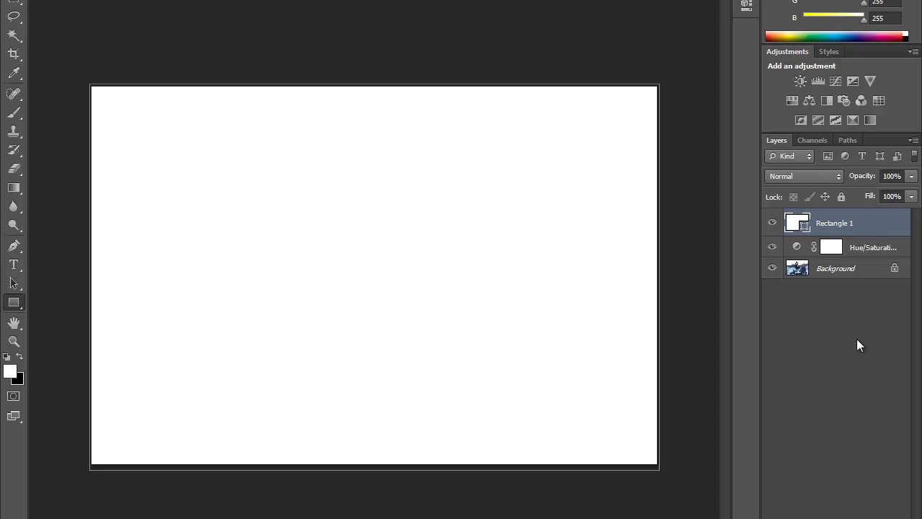
Step: Rasterize the white rectangle shape layer into pixels using the Eraser's prompt
{"action": "key", "text": "Return"}
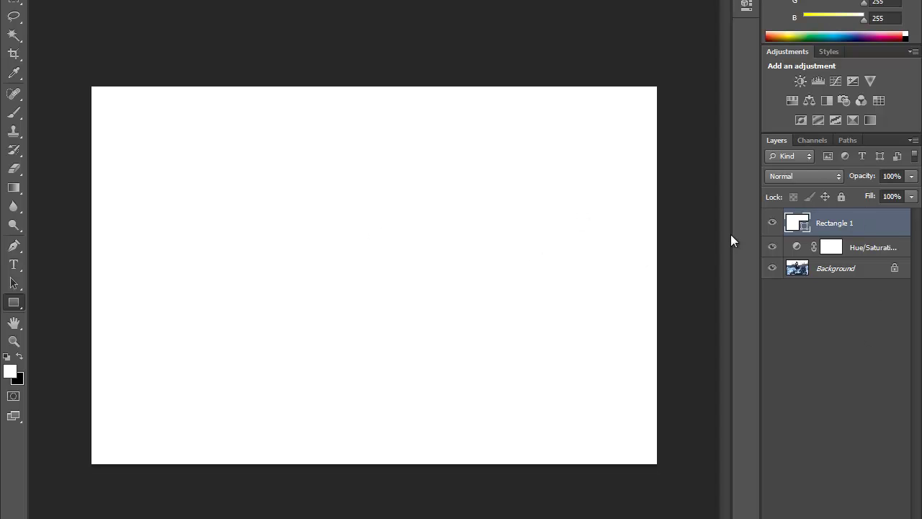
{"action": "double_click", "coordinate": [840, 223]}
{"action": "key", "text": "Return"}
{"action": "left_click", "coordinate": [13, 168]}
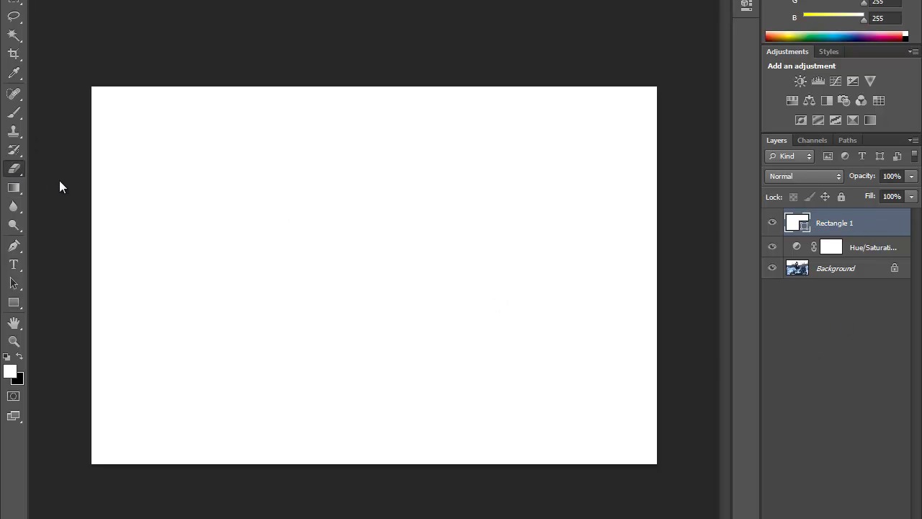
{"action": "left_click", "coordinate": [209, 214]}
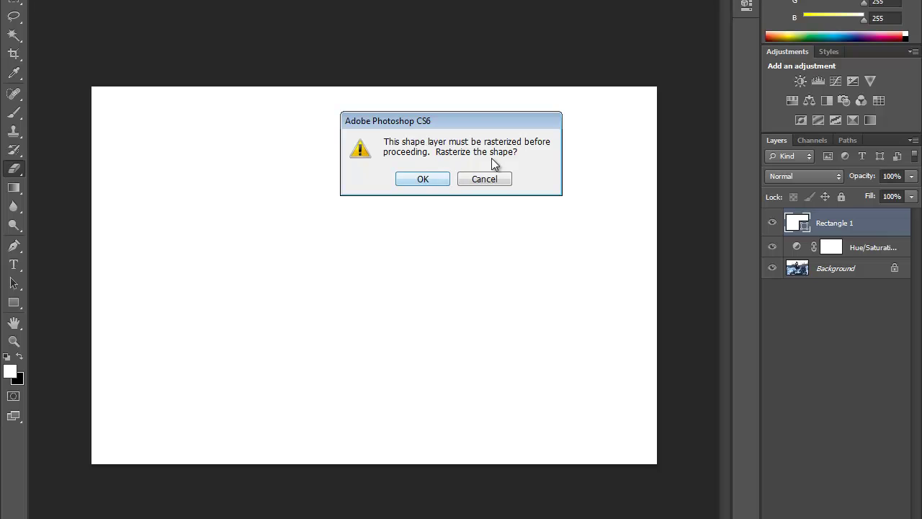
{"action": "left_click", "coordinate": [424, 179]}
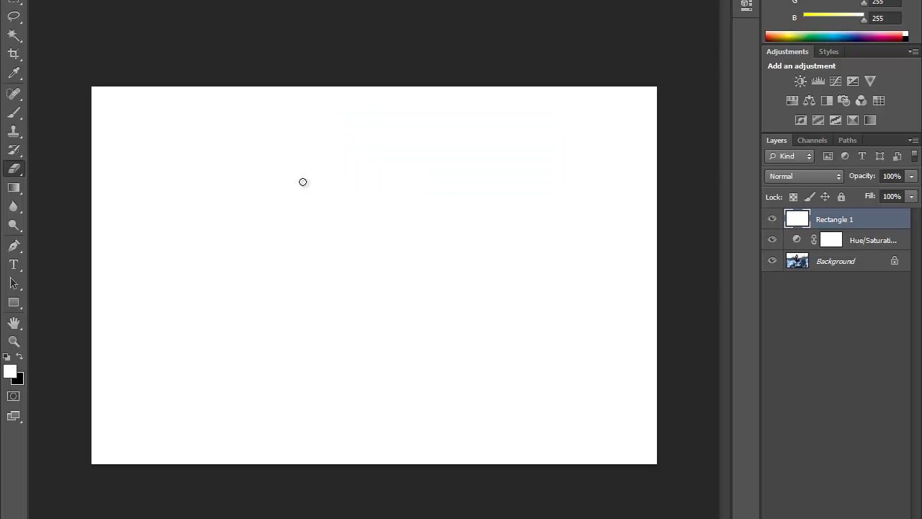
Step: Drag a trial rectangular marquee just inside the canvas, then discard it
{"action": "left_click", "coordinate": [13, 6]}
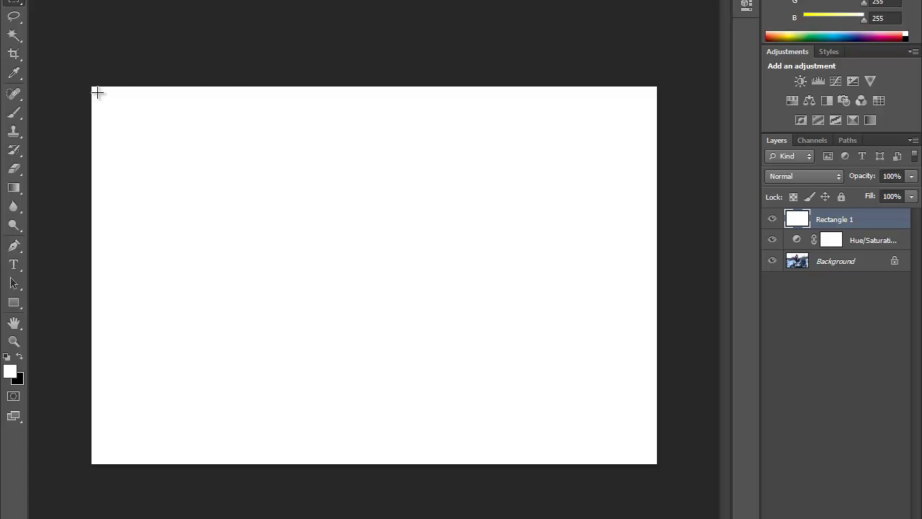
{"action": "mouse_move", "coordinate": [98, 92]}
{"action": "left_mouse_down"}
{"action": "mouse_move", "coordinate": [662, 433]}
{"action": "mouse_move", "coordinate": [650, 457]}
{"action": "left_mouse_up"}
{"action": "left_click", "coordinate": [651, 442]}
Step: Delete a rounded inset selection from the white layer and lower its opacity to about 75%
{"action": "left_click_drag", "start_coordinate": [96, 92], "coordinate": [648, 458]}
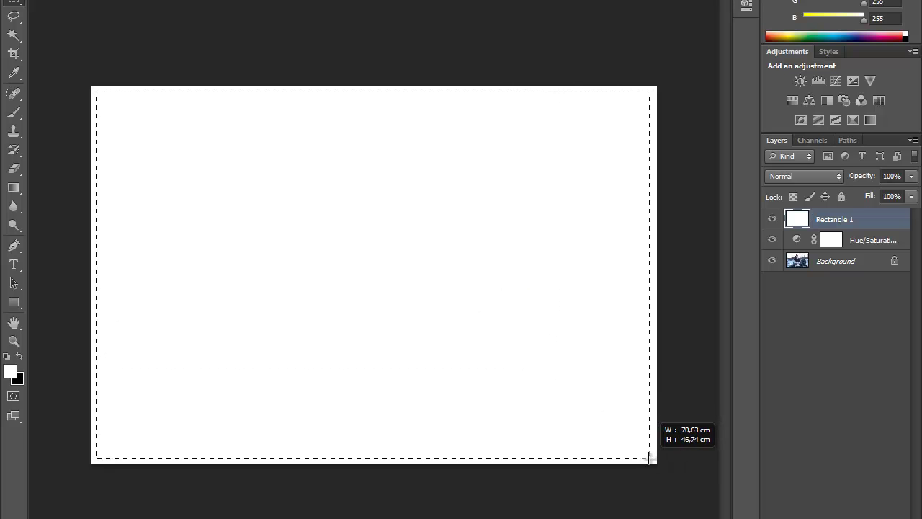
{"action": "left_click_drag", "start_coordinate": [649, 457], "coordinate": [648, 458]}
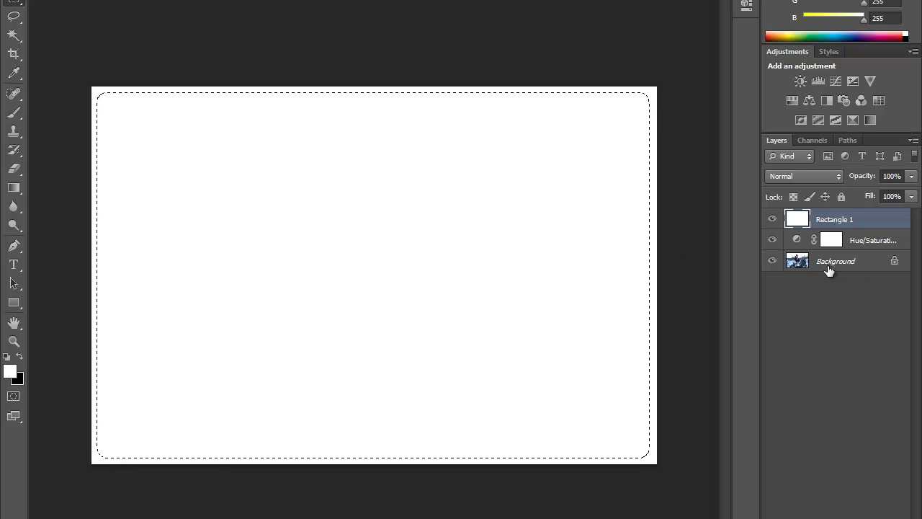
{"action": "key", "text": "Delete"}
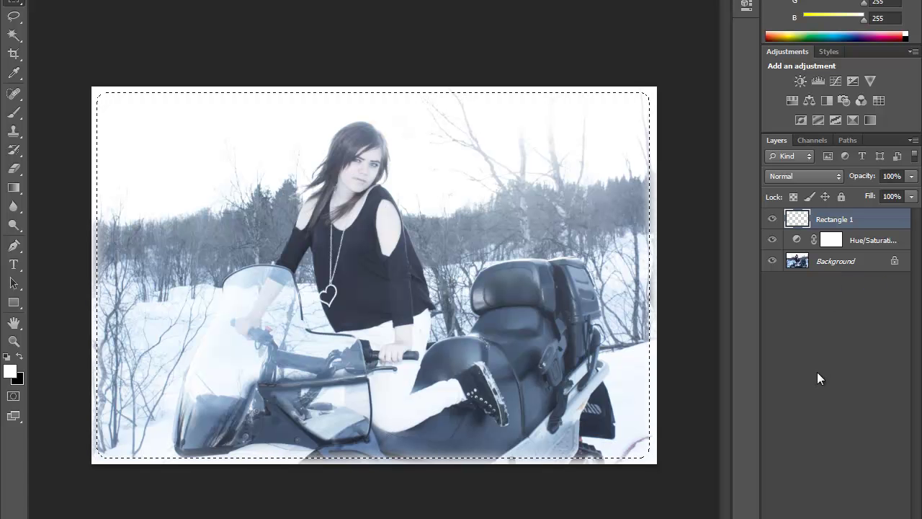
{"action": "key", "text": "ctrl+d"}
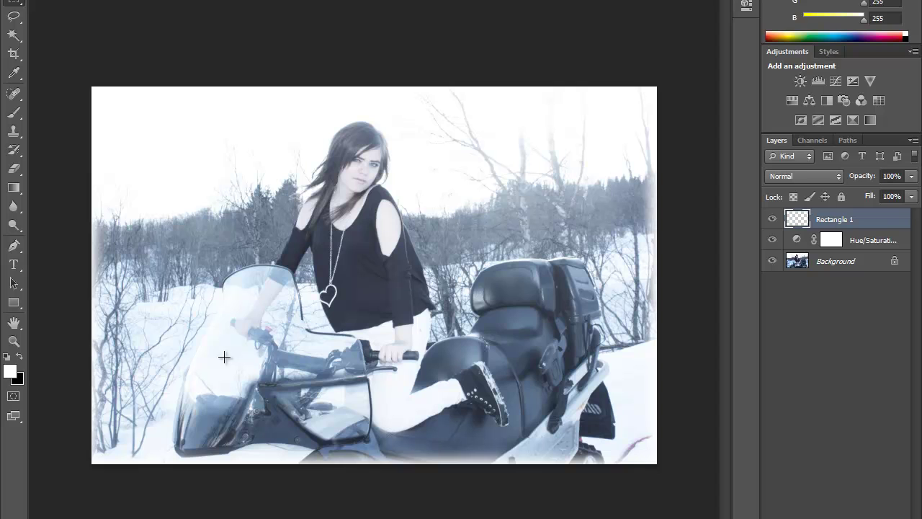
{"action": "left_click", "coordinate": [912, 176]}
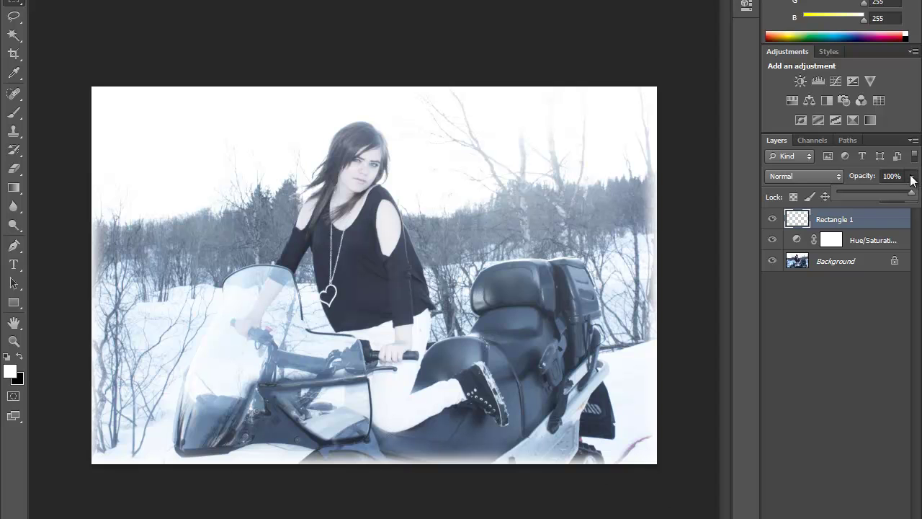
{"action": "left_click_drag", "start_coordinate": [912, 194], "coordinate": [895, 194]}
Step: Add a Color Overlay effect to the border layer in Layer Style
{"action": "right_click", "coordinate": [847, 222]}
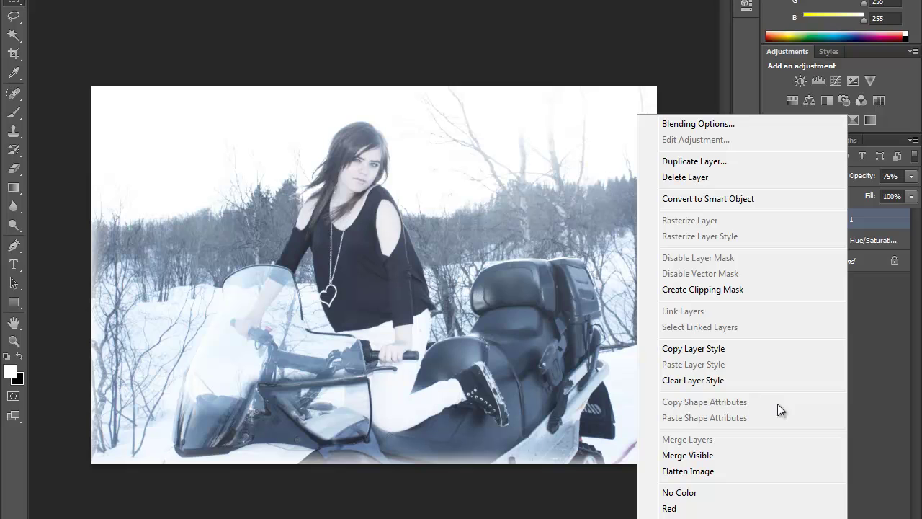
{"action": "left_click", "coordinate": [710, 125]}
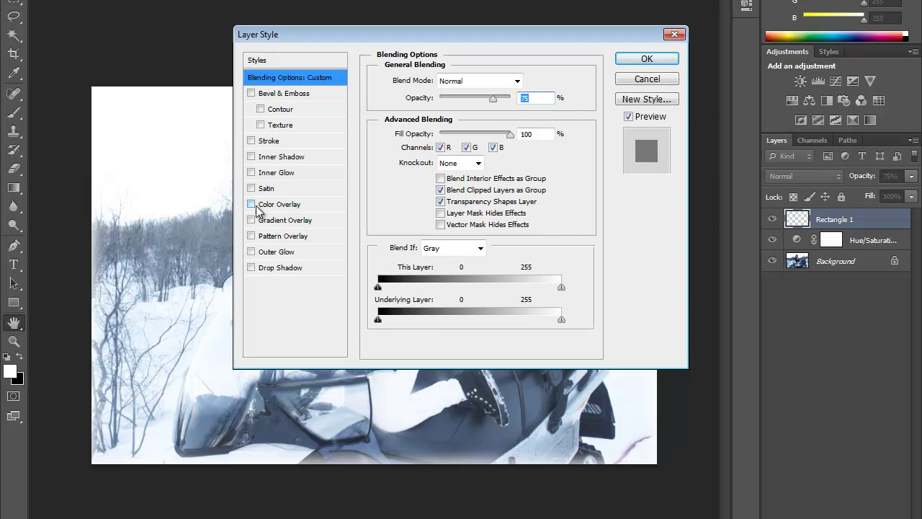
{"action": "left_click", "coordinate": [252, 204]}
{"action": "left_click", "coordinate": [280, 205]}
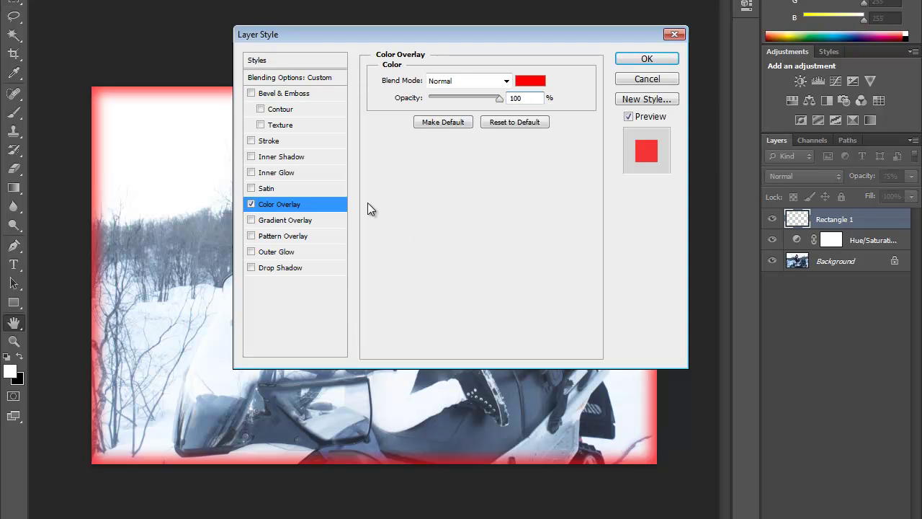
{"action": "left_click", "coordinate": [531, 81]}
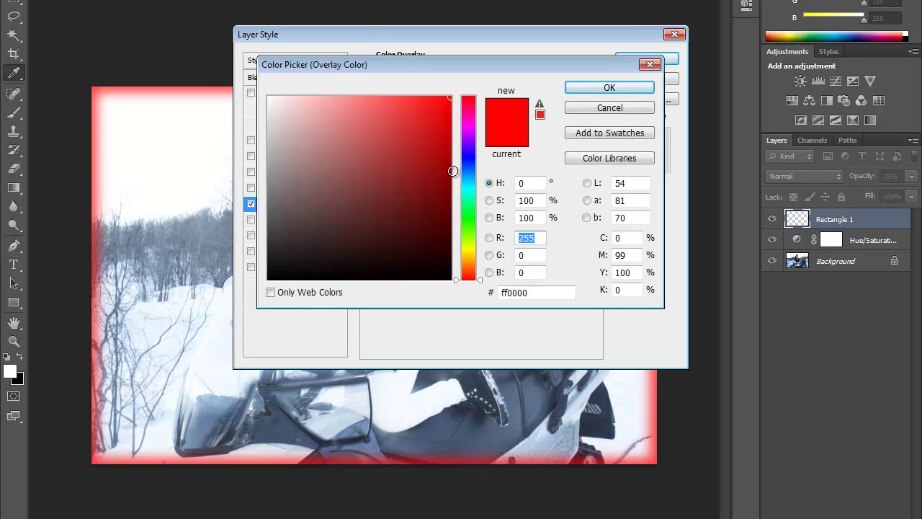
Step: Pick a purple-magenta overlay colour (d51df6) in the Color Picker
{"action": "left_click", "coordinate": [271, 248]}
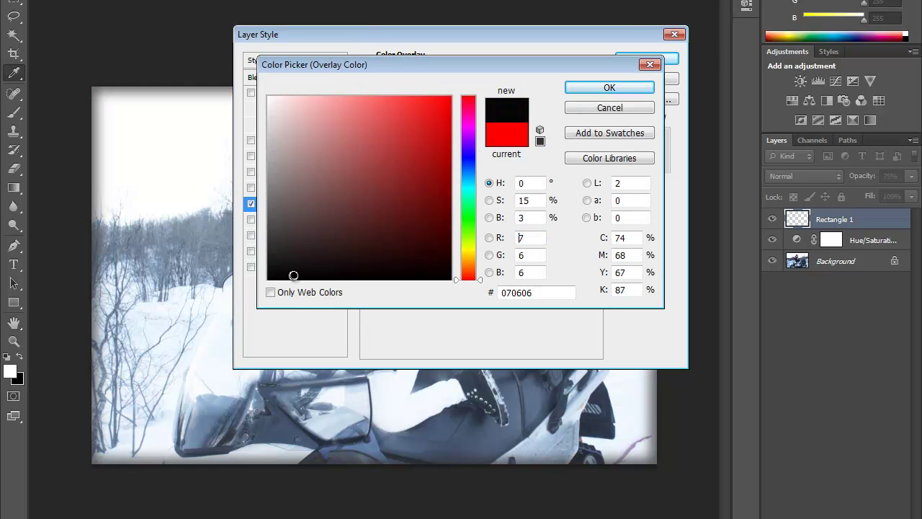
{"action": "left_click", "coordinate": [393, 180]}
{"action": "mouse_move", "coordinate": [469, 204]}
{"action": "left_mouse_down"}
{"action": "mouse_move", "coordinate": [472, 159]}
{"action": "mouse_move", "coordinate": [469, 195]}
{"action": "left_mouse_up"}
{"action": "left_click", "coordinate": [447, 97]}
{"action": "left_click", "coordinate": [473, 128]}
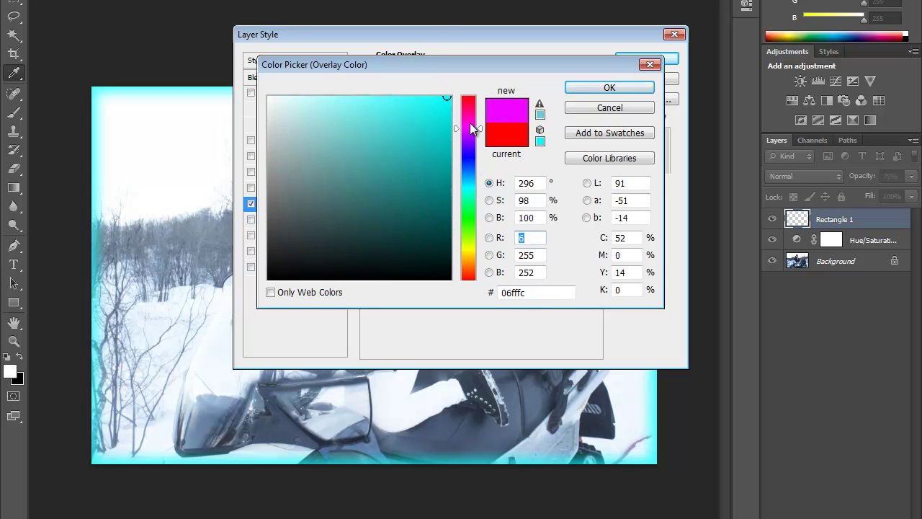
{"action": "left_click", "coordinate": [436, 135]}
{"action": "left_click_drag", "start_coordinate": [437, 135], "coordinate": [470, 121]}
{"action": "left_click", "coordinate": [442, 98]}
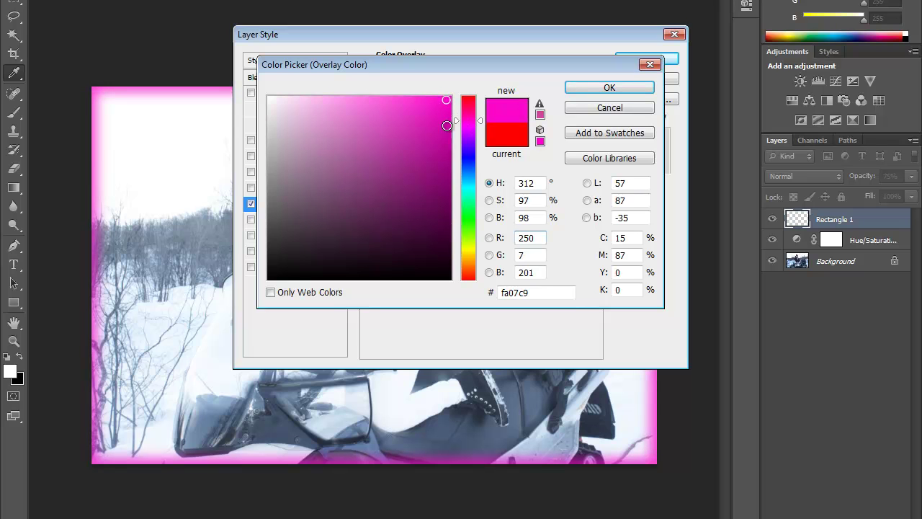
{"action": "left_click", "coordinate": [469, 132]}
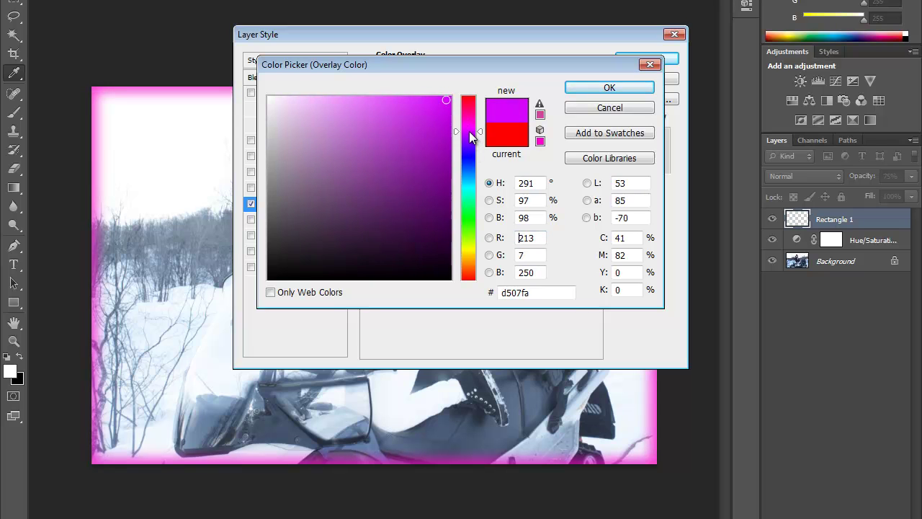
{"action": "mouse_move", "coordinate": [437, 108]}
{"action": "left_mouse_down"}
{"action": "mouse_move", "coordinate": [434, 101]}
{"action": "mouse_move", "coordinate": [385, 106]}
{"action": "mouse_move", "coordinate": [406, 108]}
{"action": "mouse_move", "coordinate": [400, 127]}
{"action": "mouse_move", "coordinate": [406, 109]}
{"action": "mouse_move", "coordinate": [430, 104]}
{"action": "left_mouse_up"}
{"action": "left_click", "coordinate": [604, 86]}
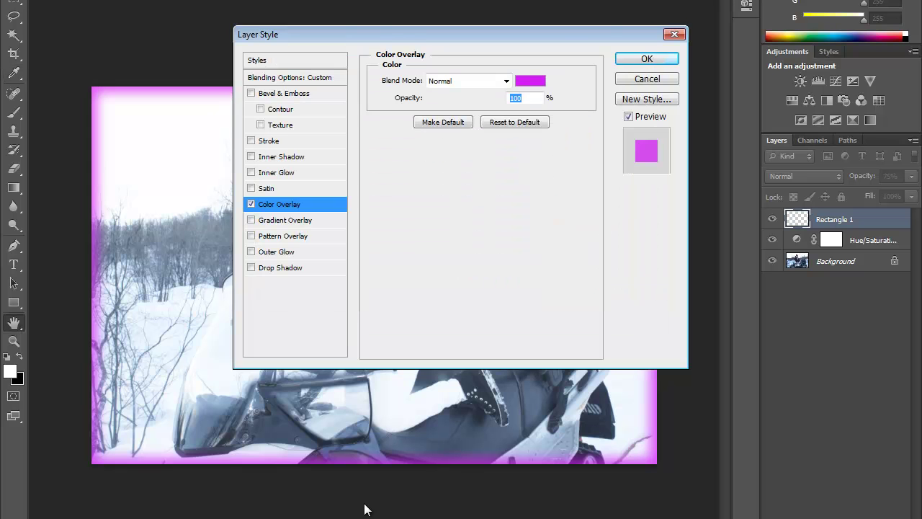
Step: Apply the purple Color Overlay and start a text line near the photo's bottom-right
{"action": "left_click", "coordinate": [630, 60]}
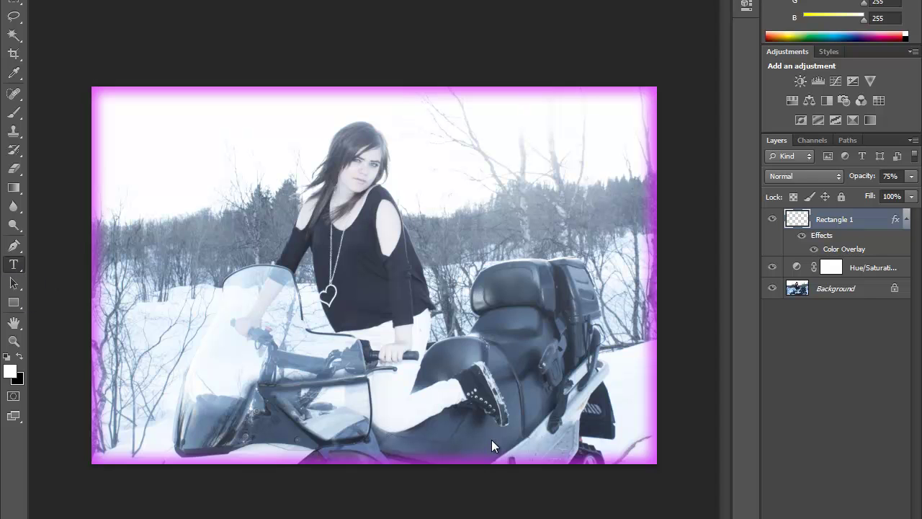
{"action": "left_click", "coordinate": [528, 446]}
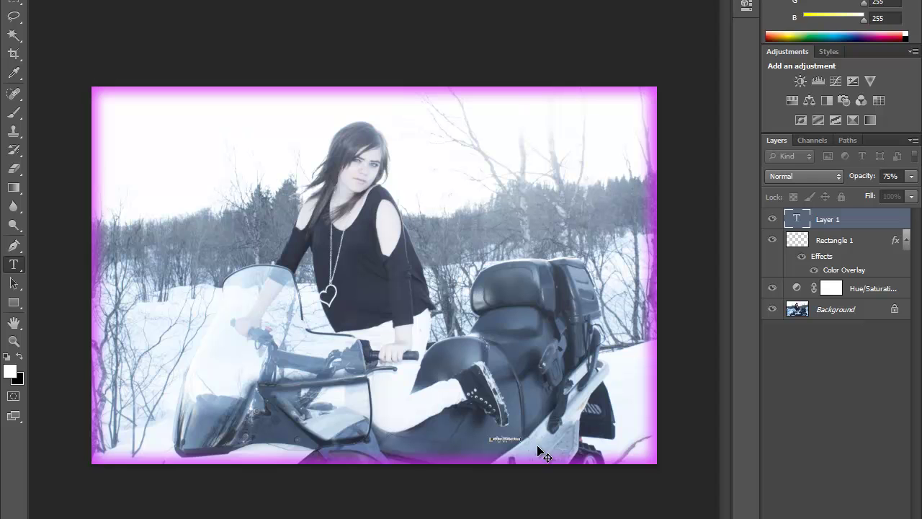
Step: Commit the 'Edit by' text and scale it up across the bottom-right corner
{"action": "left_click", "coordinate": [539, 449]}
{"action": "left_click", "coordinate": [525, 435]}
{"action": "mouse_move", "coordinate": [526, 434]}
{"action": "left_mouse_down"}
{"action": "mouse_move", "coordinate": [637, 413]}
{"action": "mouse_move", "coordinate": [635, 445]}
{"action": "left_mouse_up"}
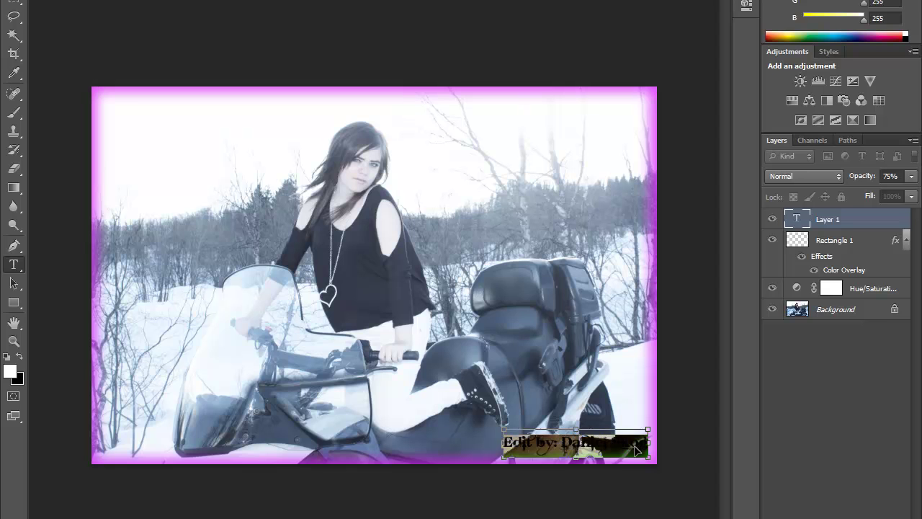
{"action": "key", "text": "ctrl+Return"}
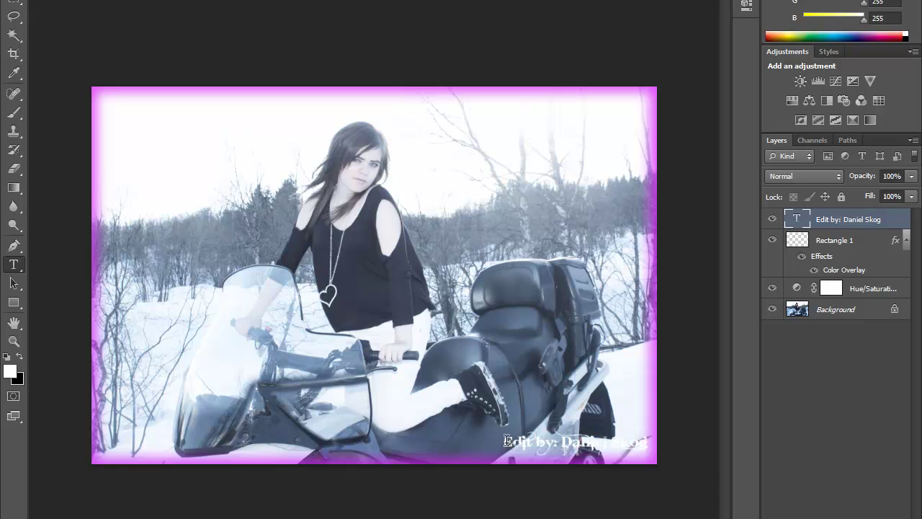
Step: Recolour the 'Edit by' signature text black
{"action": "left_click_drag", "start_coordinate": [507, 440], "coordinate": [648, 442]}
{"action": "key", "text": "ctrl+h"}
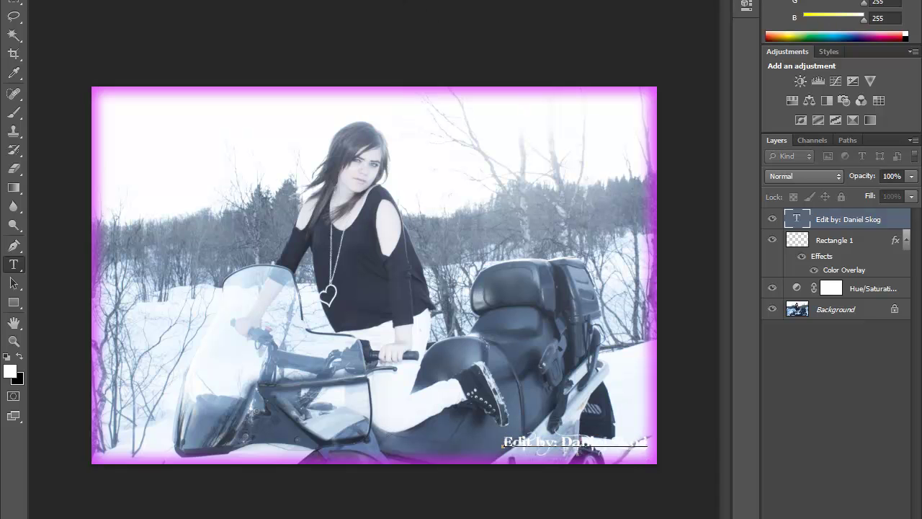
{"action": "left_click_drag", "start_coordinate": [372, 259], "coordinate": [169, 302]}
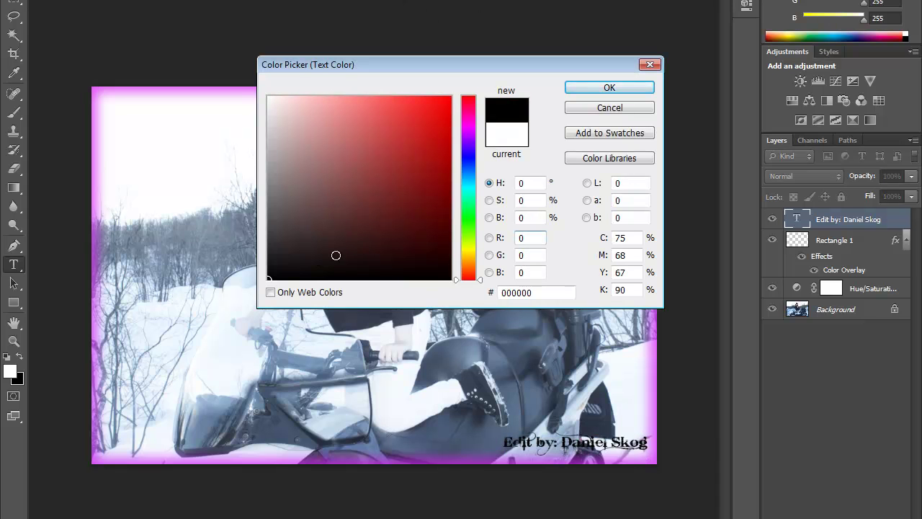
{"action": "left_click", "coordinate": [595, 90]}
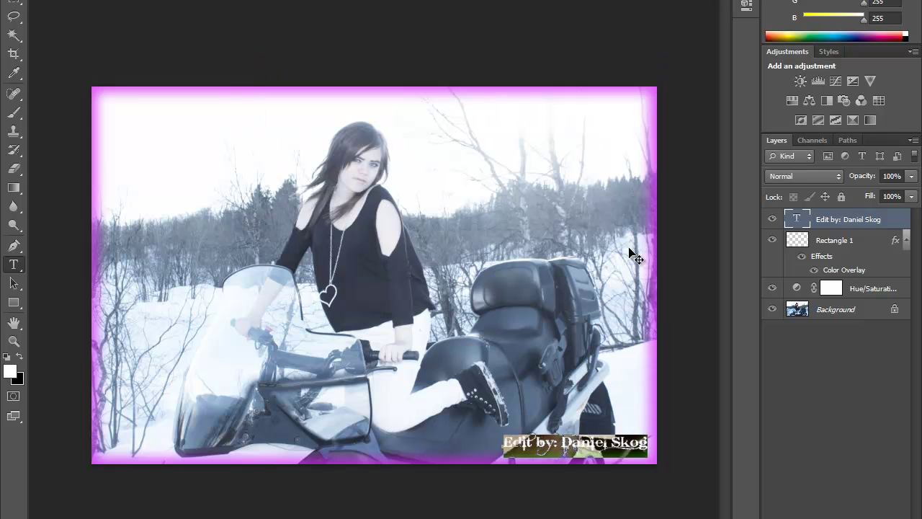
{"action": "key", "text": "ctrl+Return"}
Step: Move the black signature into the bottom-right corner with Free Transform and arrow-key nudges
{"action": "left_click", "coordinate": [66, 0]}
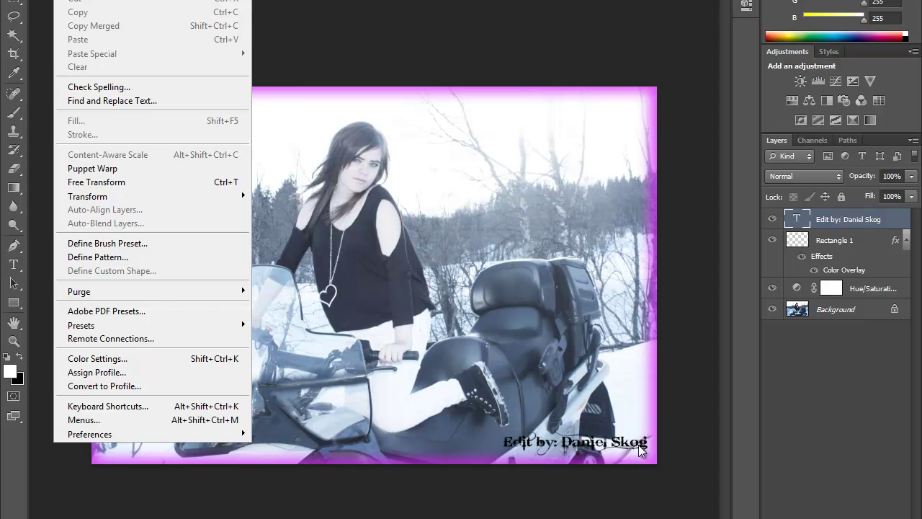
{"action": "key", "text": "ctrl+t"}
{"action": "left_click_drag", "start_coordinate": [631, 447], "coordinate": [639, 452]}
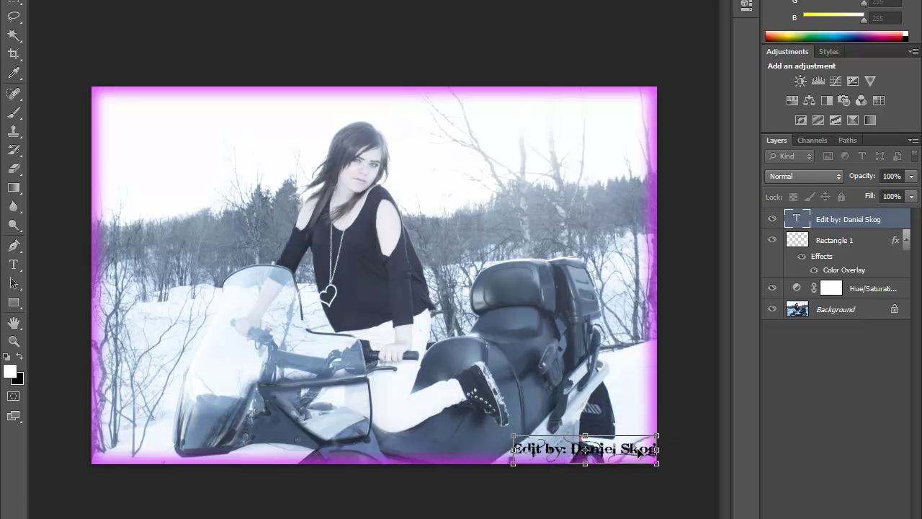
{"action": "key", "text": "Left"}
{"action": "key", "text": "Left"}
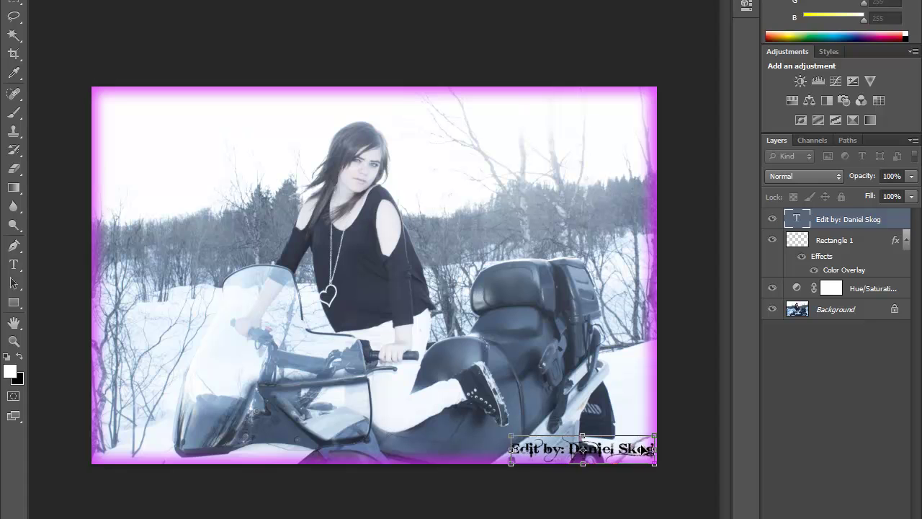
{"action": "key", "text": "Left"}
{"action": "key", "text": "Left"}
{"action": "key", "text": "Left"}
{"action": "key", "text": "Left"}
{"action": "key", "text": "Left"}
{"action": "key", "text": "Left"}
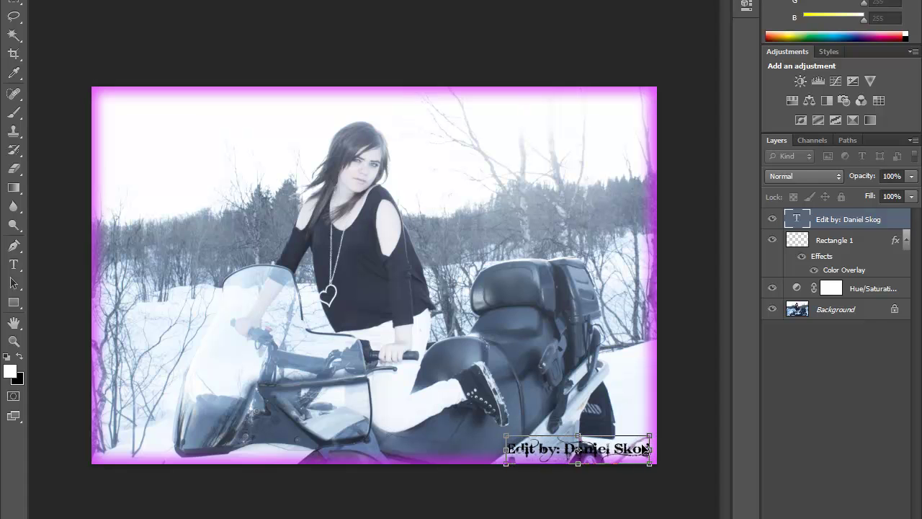
{"action": "key", "text": "Left"}
{"action": "key", "text": "Up"}
{"action": "key", "text": "Up"}
{"action": "key", "text": "Up"}
{"action": "key", "text": "Up"}
{"action": "key", "text": "Up"}
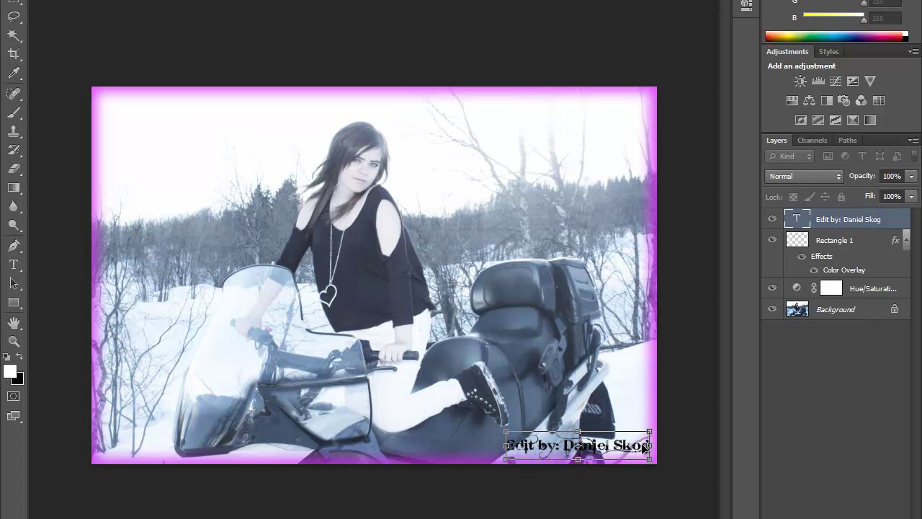
{"action": "key", "text": "Up"}
{"action": "key", "text": "Up"}
{"action": "key", "text": "Up"}
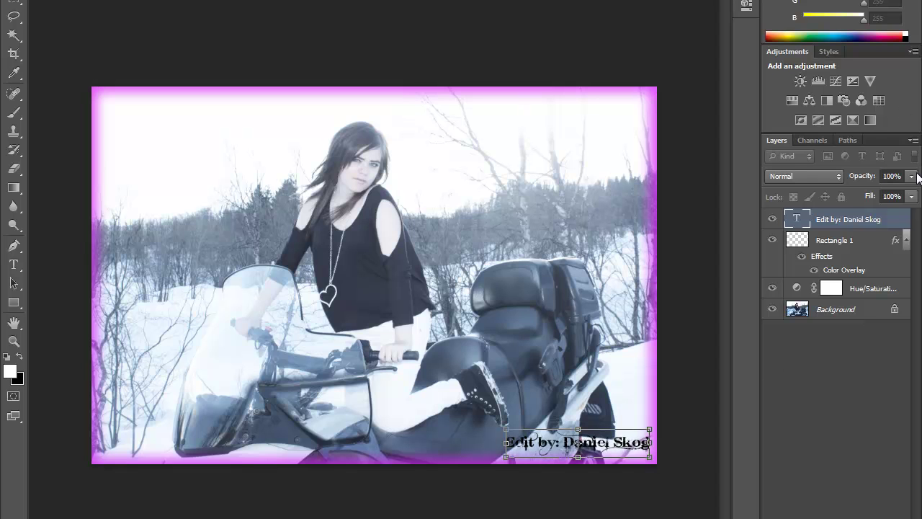
Step: Lower the 'Edit by' signature layer's opacity to 70% in the Layers panel
{"action": "left_click", "coordinate": [913, 176]}
{"action": "left_click_drag", "start_coordinate": [910, 193], "coordinate": [890, 194]}
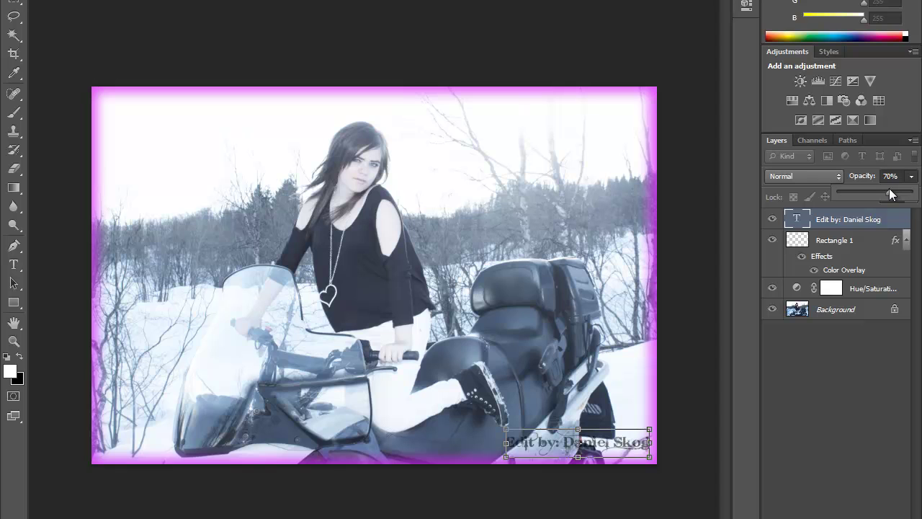
{"action": "left_click", "coordinate": [863, 229]}
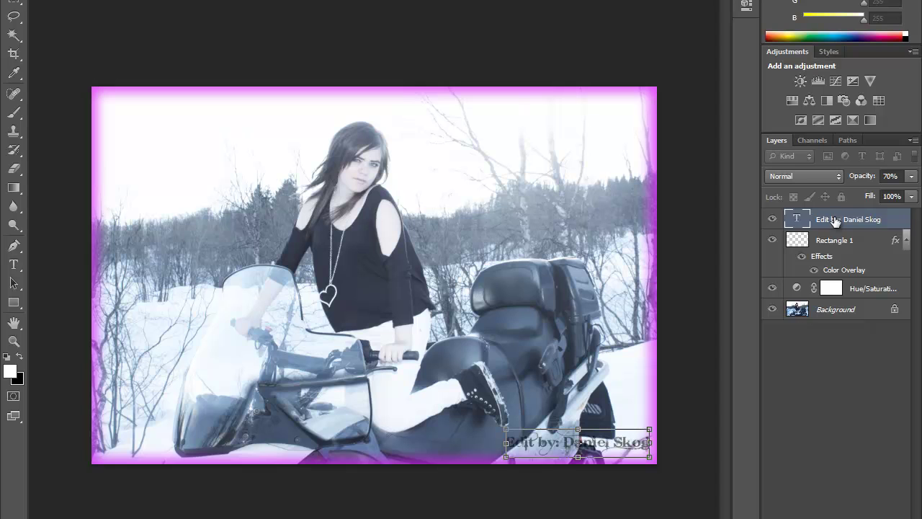
{"action": "left_click", "coordinate": [834, 178]}
Step: Add a fainter drop shadow to the signature via Blending Options, leaving Outer Glow off
{"action": "right_click", "coordinate": [847, 220]}
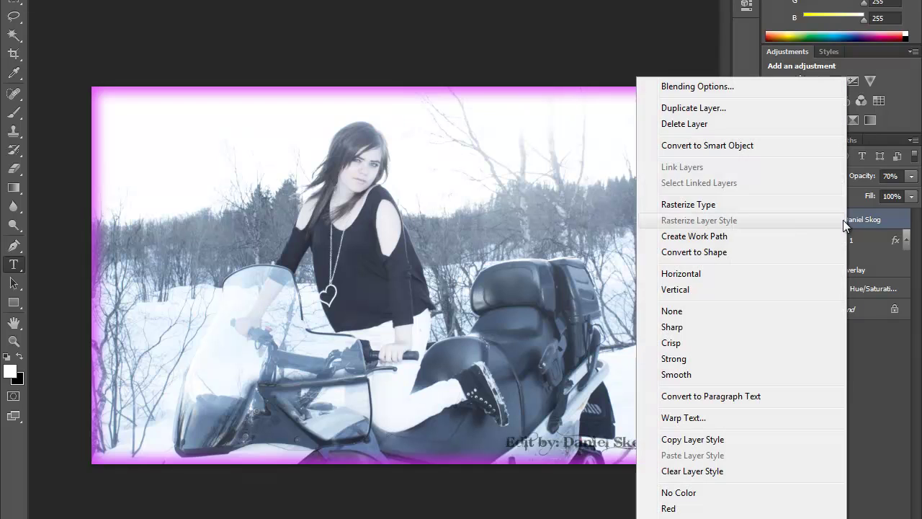
{"action": "left_click", "coordinate": [706, 86]}
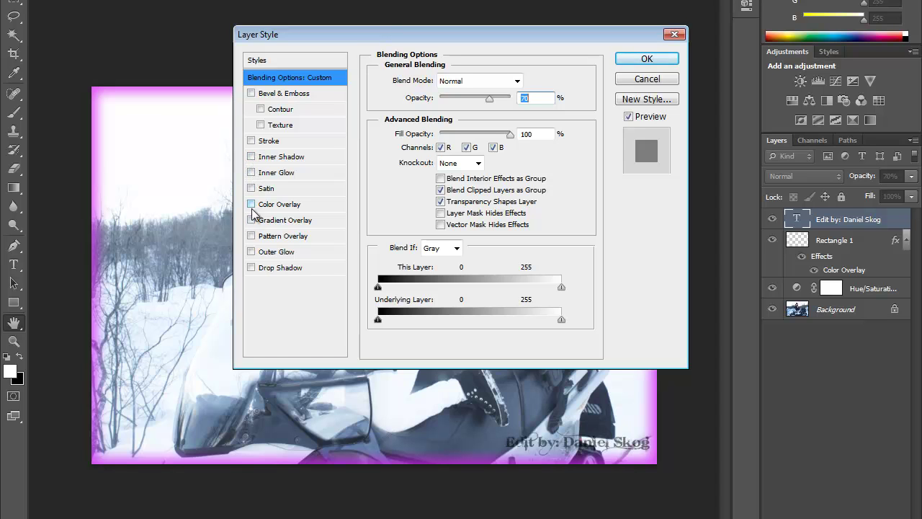
{"action": "left_click", "coordinate": [251, 267]}
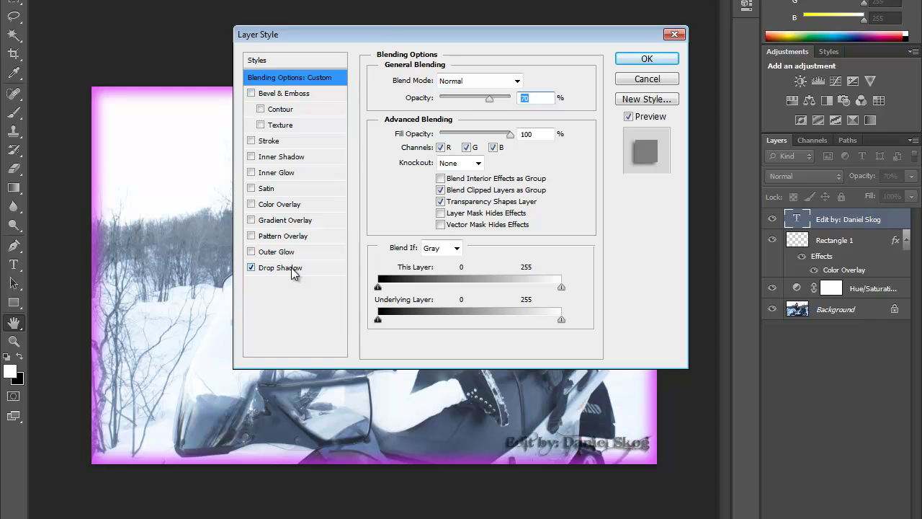
{"action": "left_click", "coordinate": [288, 268]}
{"action": "left_click_drag", "start_coordinate": [485, 98], "coordinate": [464, 100]}
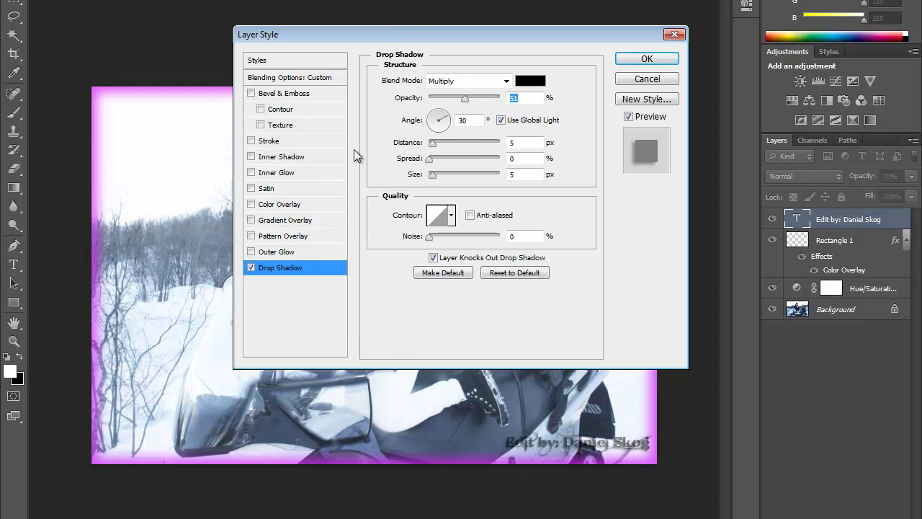
{"action": "left_click", "coordinate": [252, 252]}
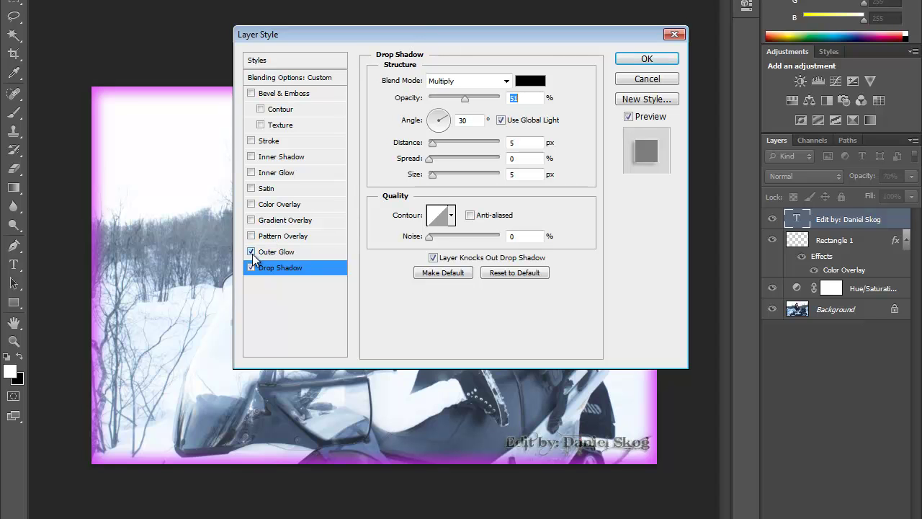
{"action": "left_click", "coordinate": [251, 252]}
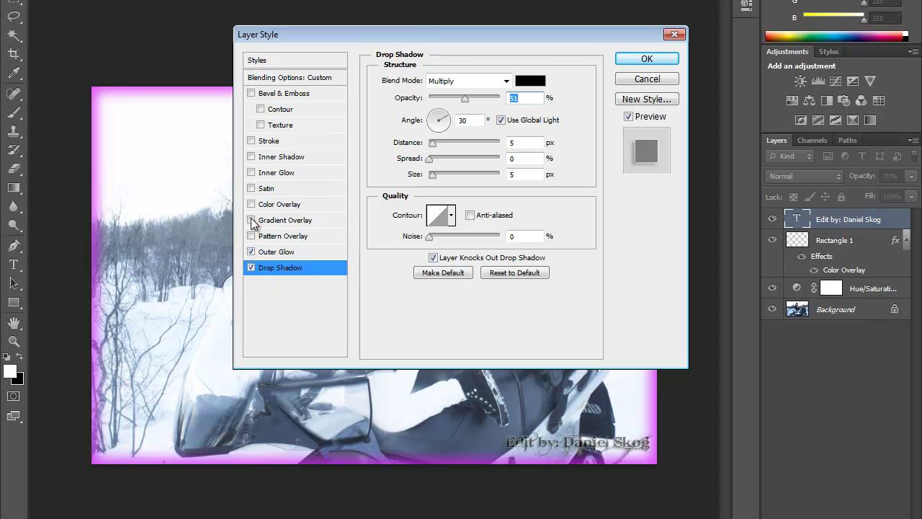
Step: Enable Bevel & Emboss on the signature with both Contour and Texture turned on
{"action": "left_click", "coordinate": [250, 94]}
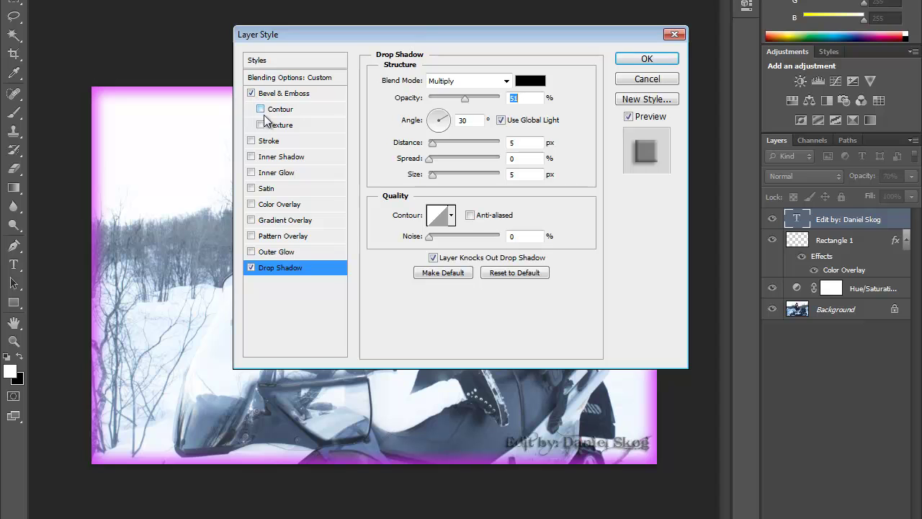
{"action": "left_click", "coordinate": [261, 125]}
{"action": "left_click", "coordinate": [260, 109]}
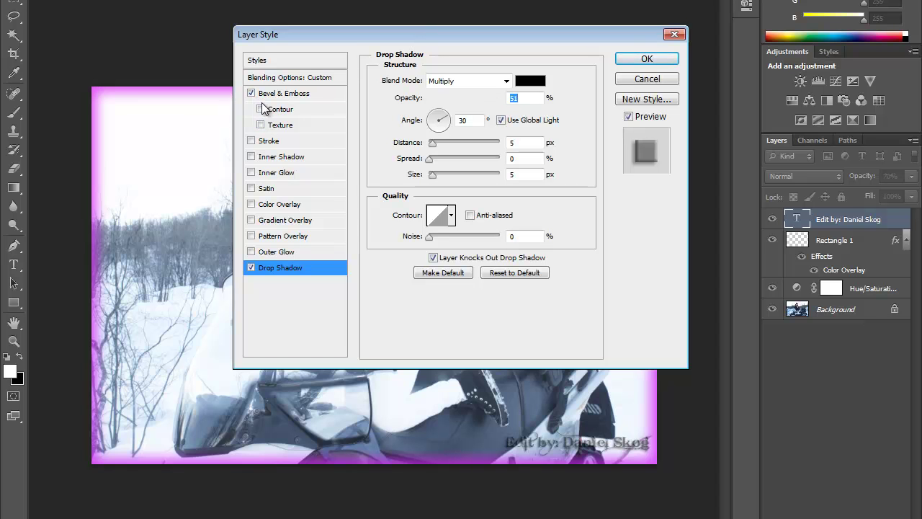
{"action": "left_click", "coordinate": [260, 125]}
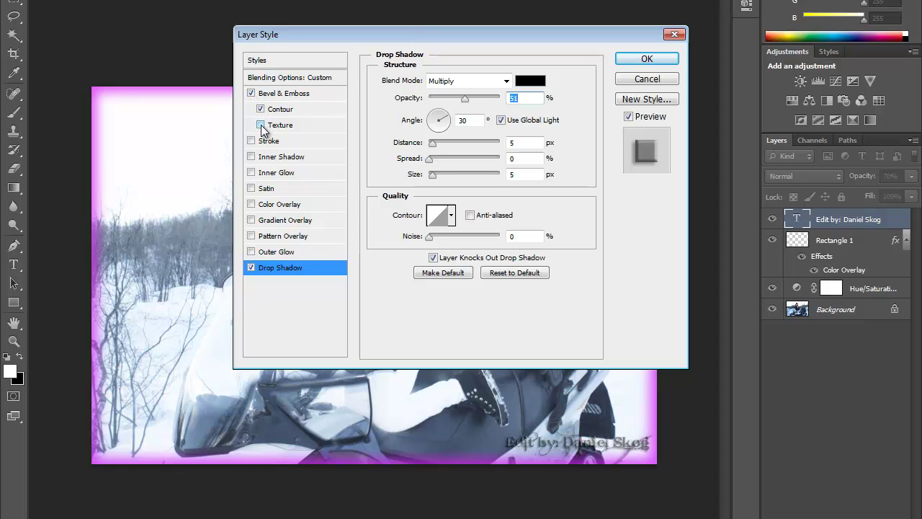
{"action": "left_click", "coordinate": [261, 126]}
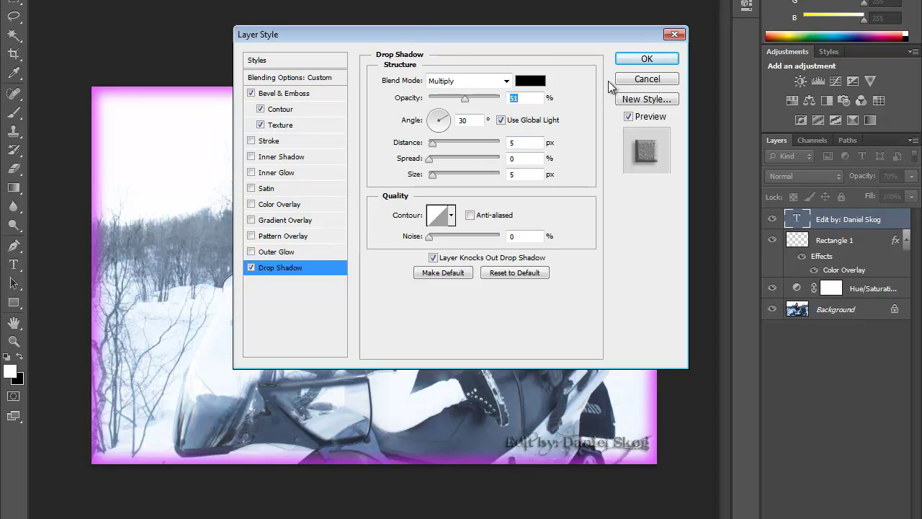
{"action": "left_click", "coordinate": [647, 59]}
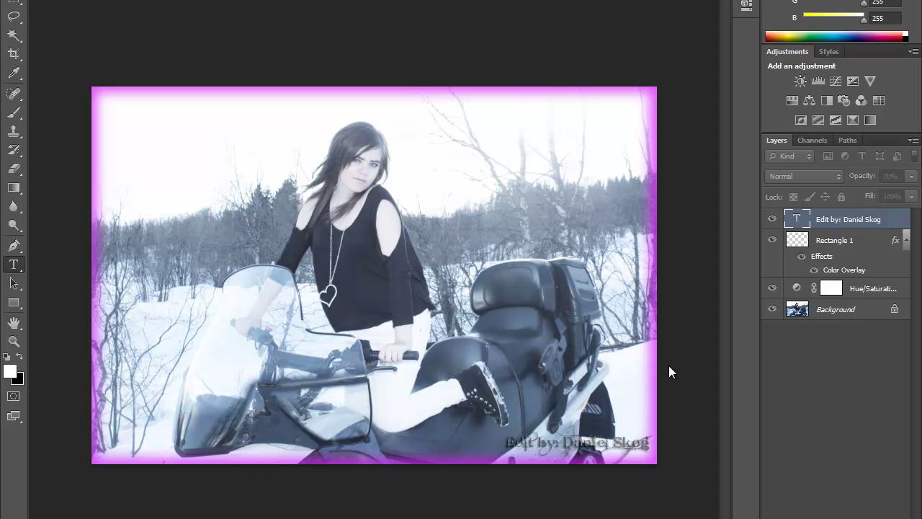